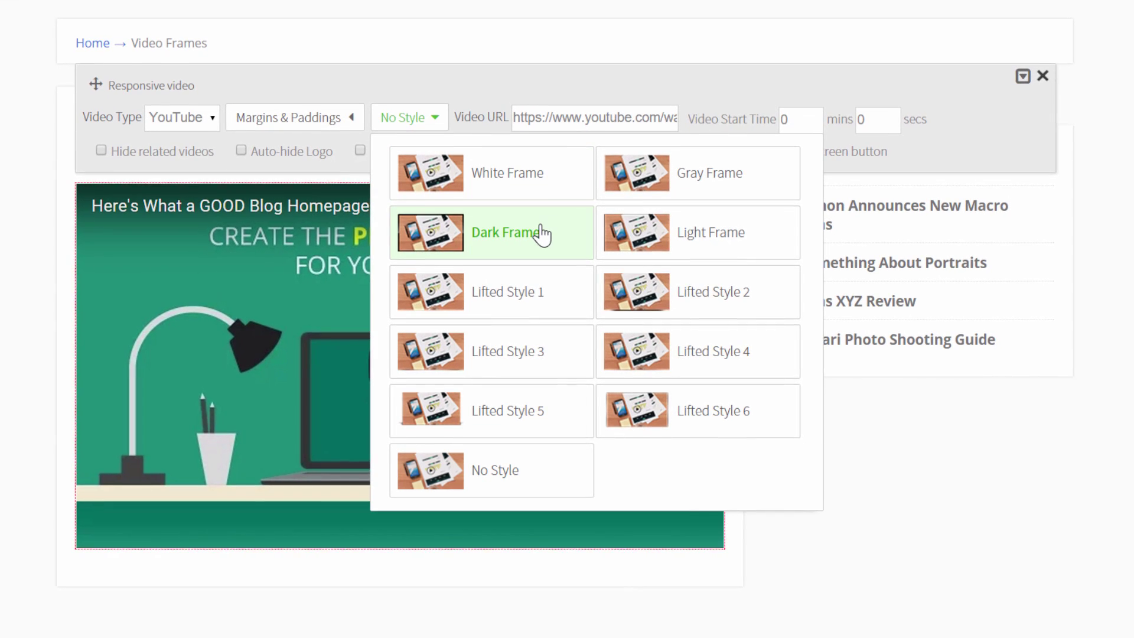
Step: Give the video a dark Lifted Style 4 frame from the frame styles
click(540, 233)
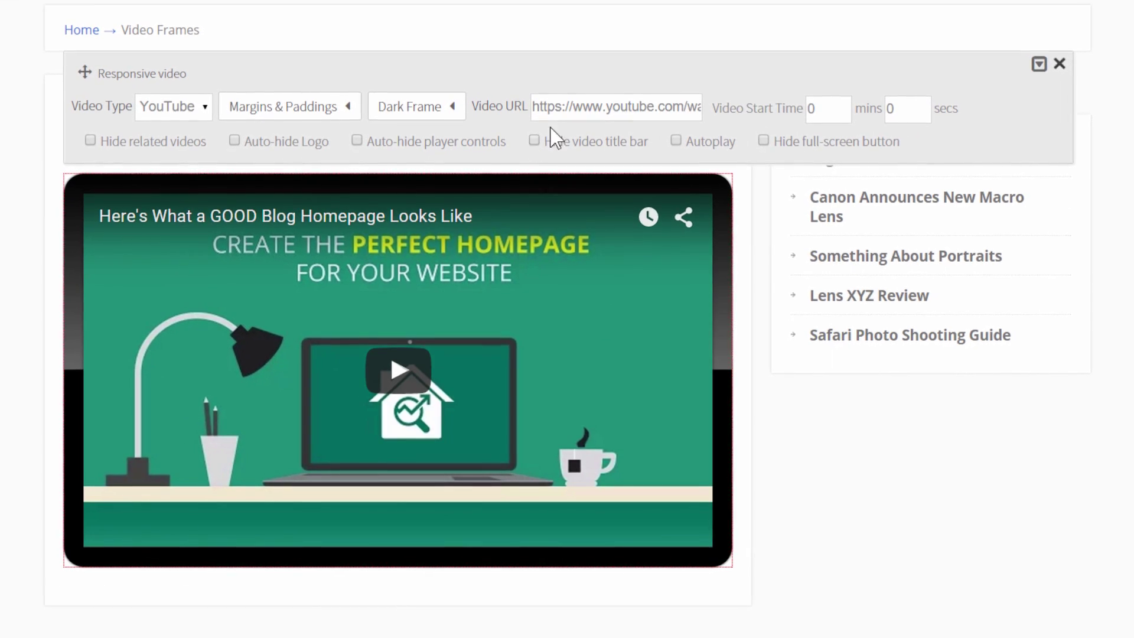
click(455, 99)
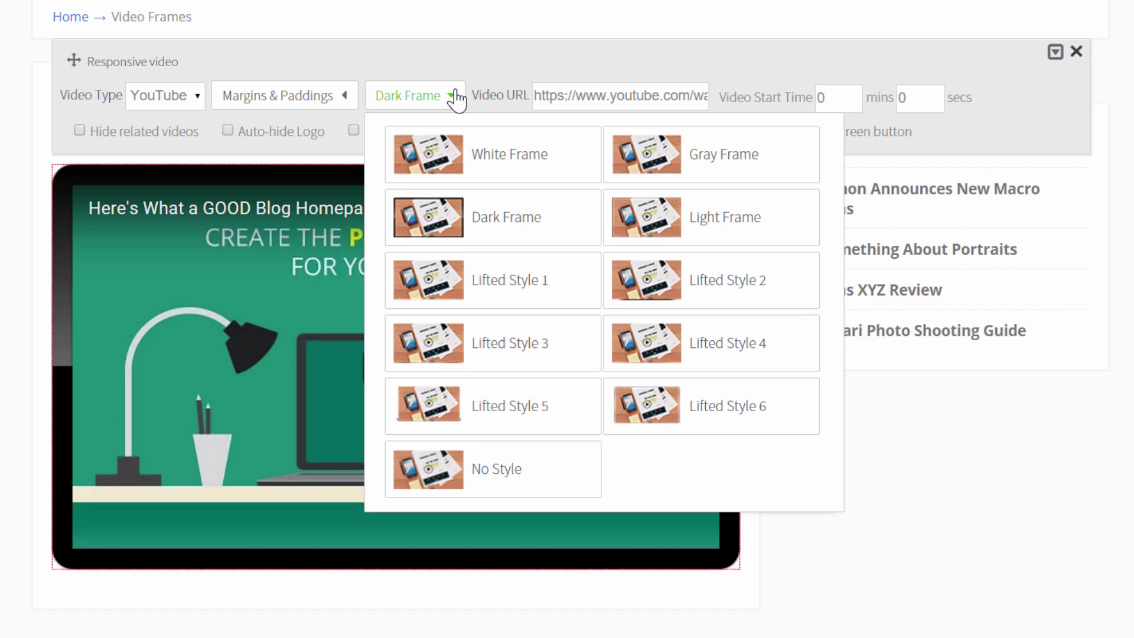
click(722, 347)
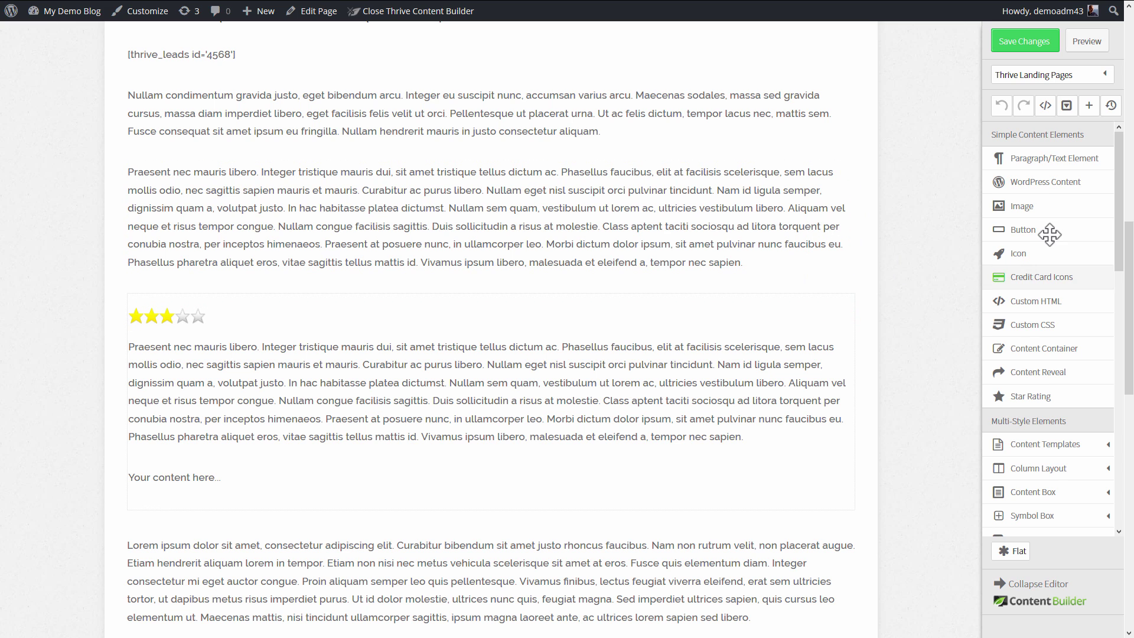
scroll(1049, 234, down, 2)
scroll(1053, 241, down, 3)
scroll(1053, 241, down, 2)
scroll(1051, 254, down, 2)
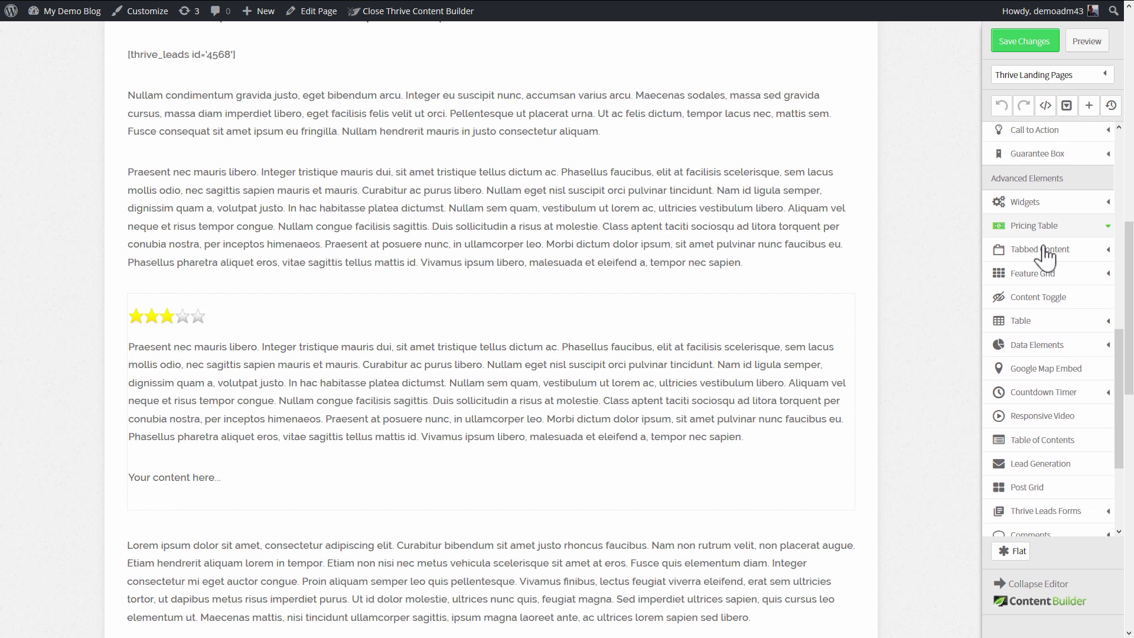
scroll(1043, 254, down, 1)
mouse_move(1033, 377)
mouse_down()
mouse_move(896, 388)
mouse_move(297, 175)
mouse_up()
mouse_move(293, 9)
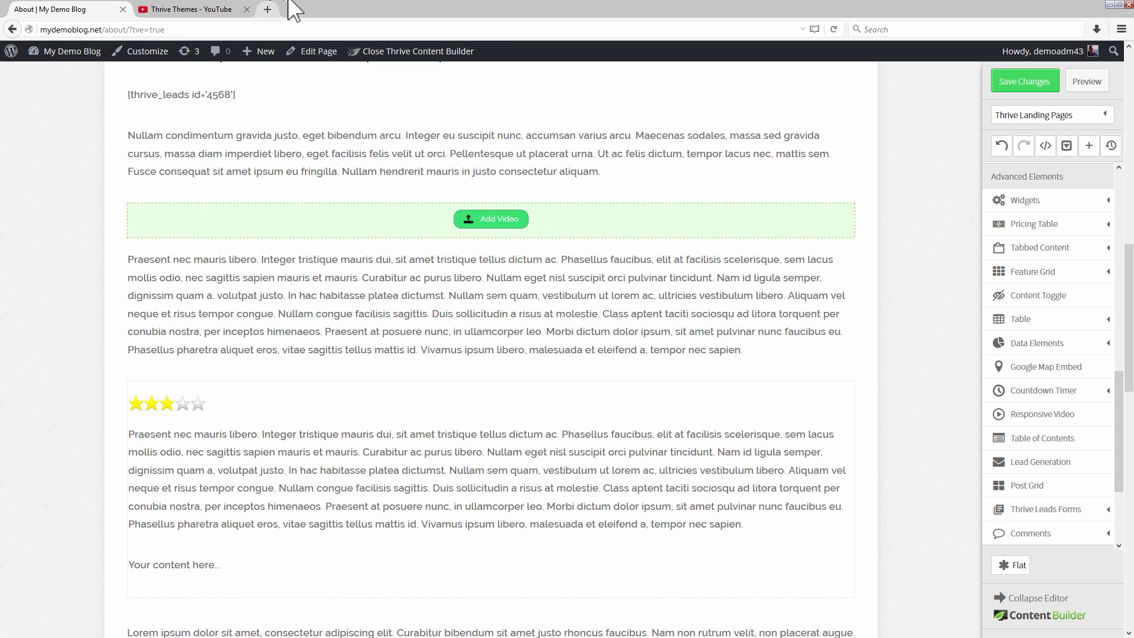
Step: Copy the Website Review video's link from the Thrive Themes YouTube channel and return to the editor
click(135, 10)
scroll(261, 292, down, 2)
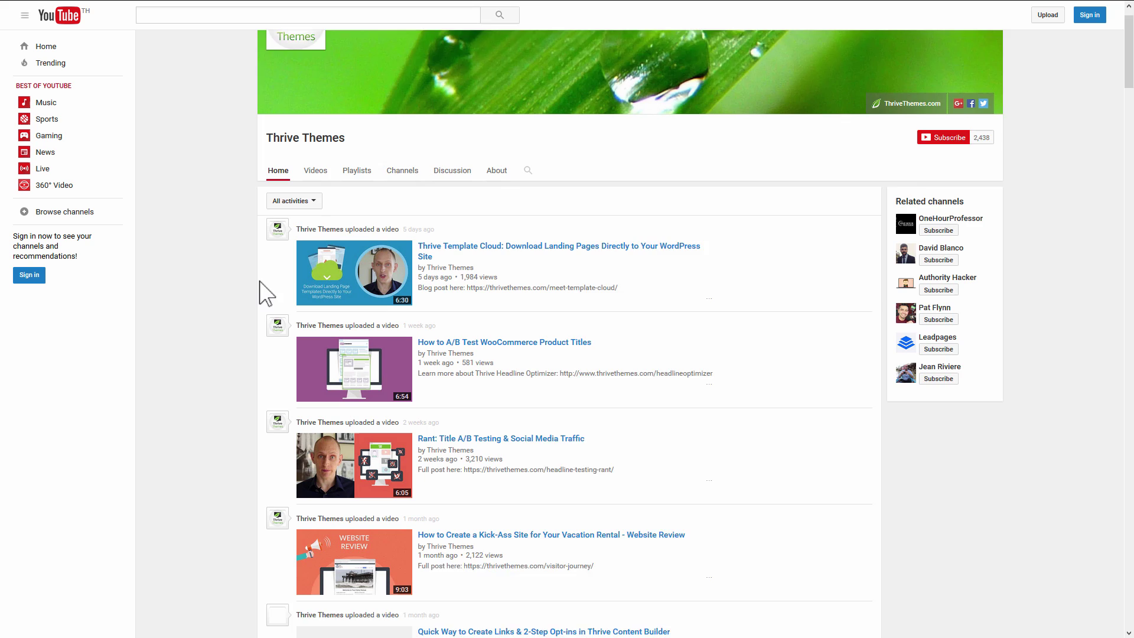
scroll(502, 459, down, 2)
right_click(479, 442)
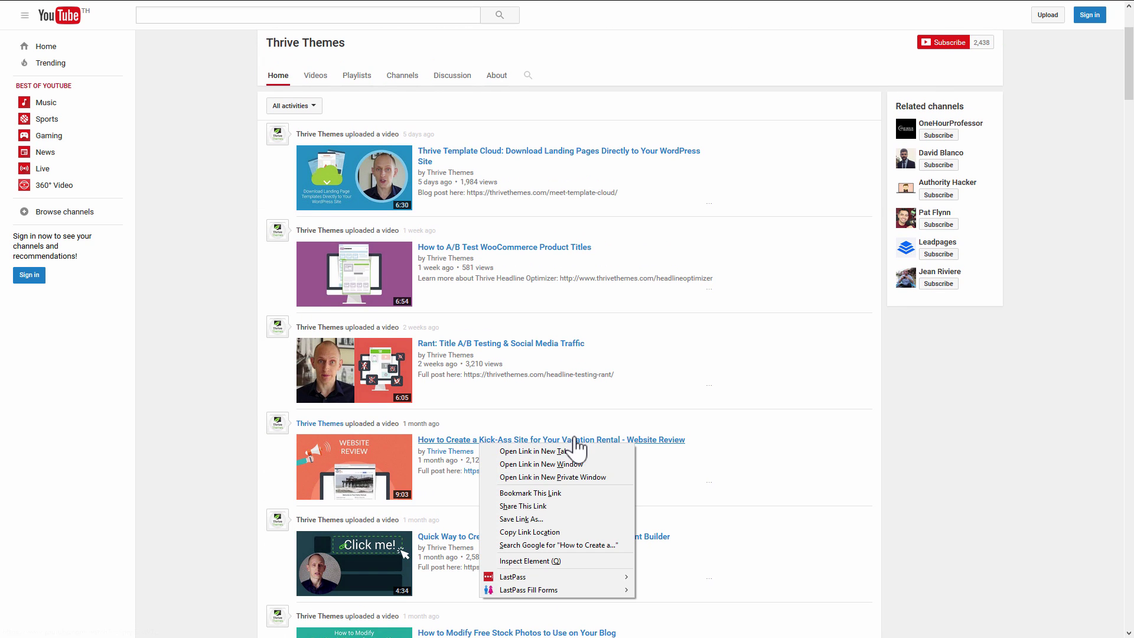
click(591, 532)
key(ctrl+Tab)
Step: Paste the copied YouTube link as the video source and hide the video's title bar
click(496, 197)
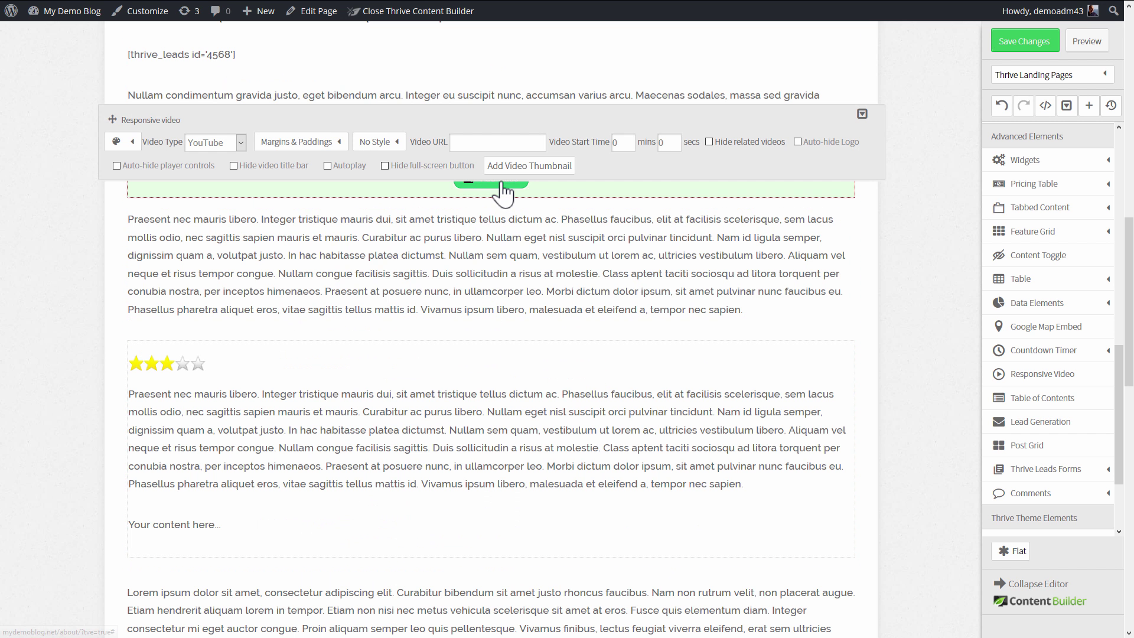
click(455, 151)
right_click(453, 151)
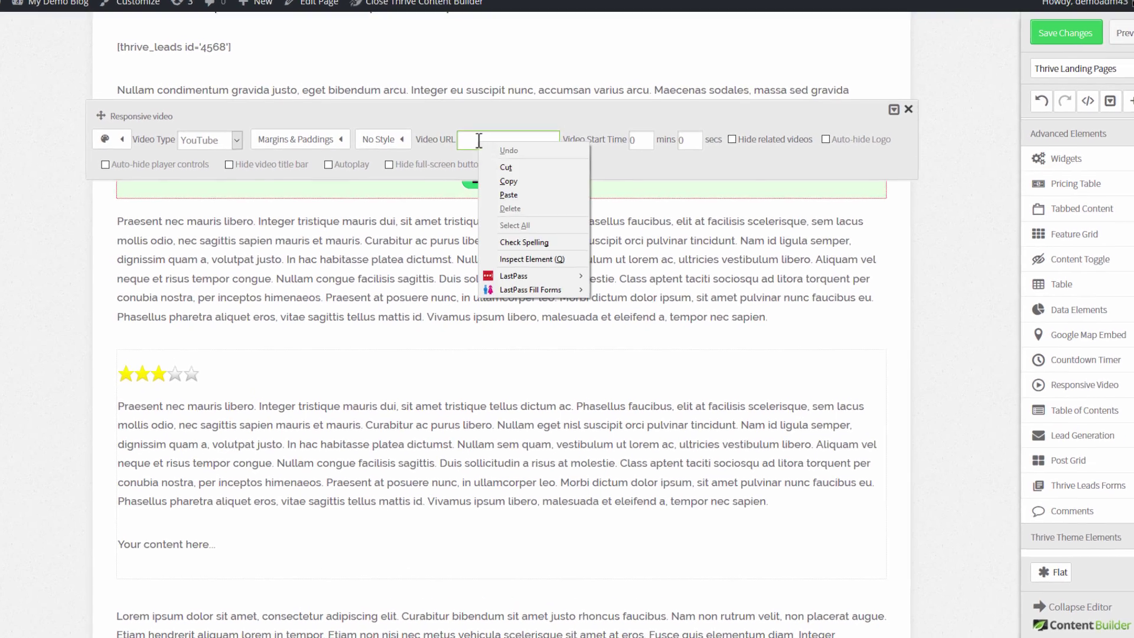
click(491, 204)
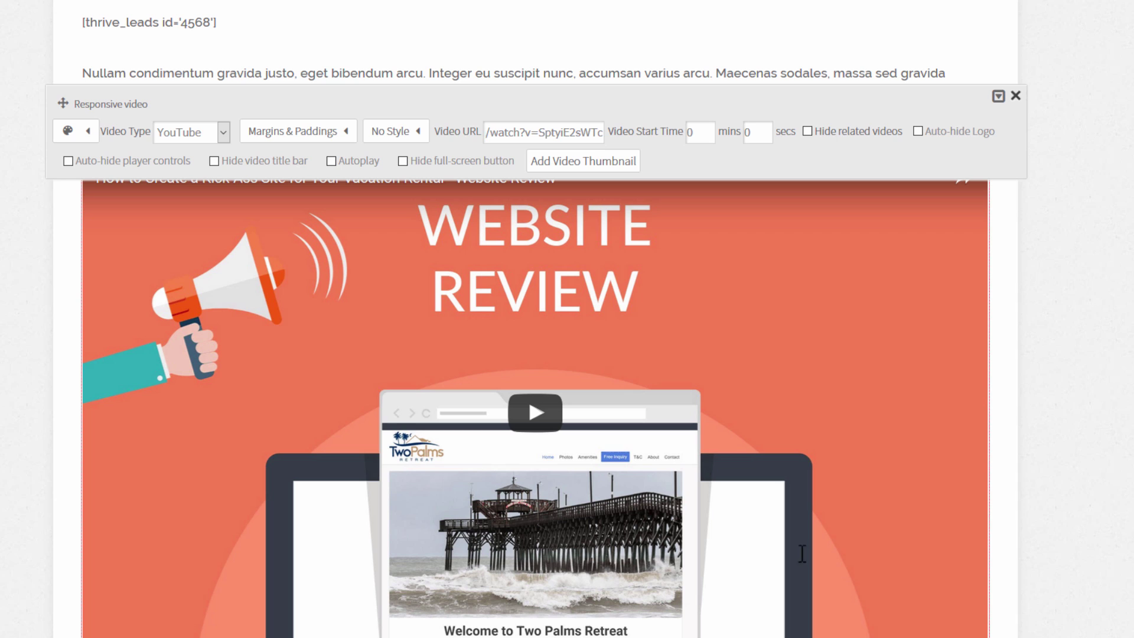
click(214, 161)
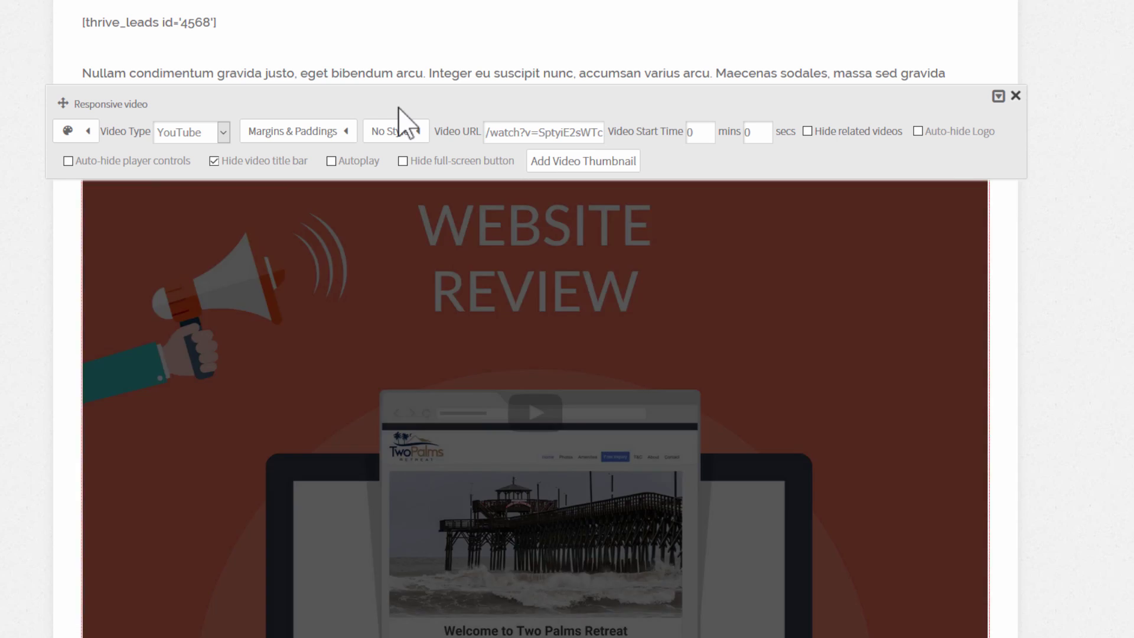
Step: Frame the video in a grey monitor, then switch the frame to a black monitor
click(416, 133)
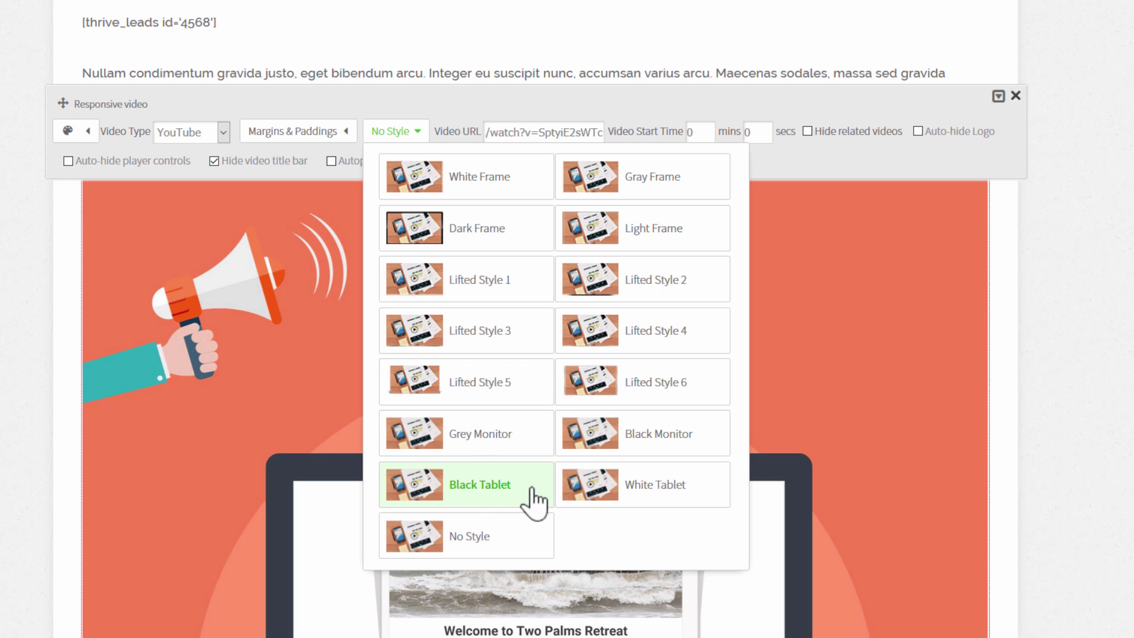
click(399, 439)
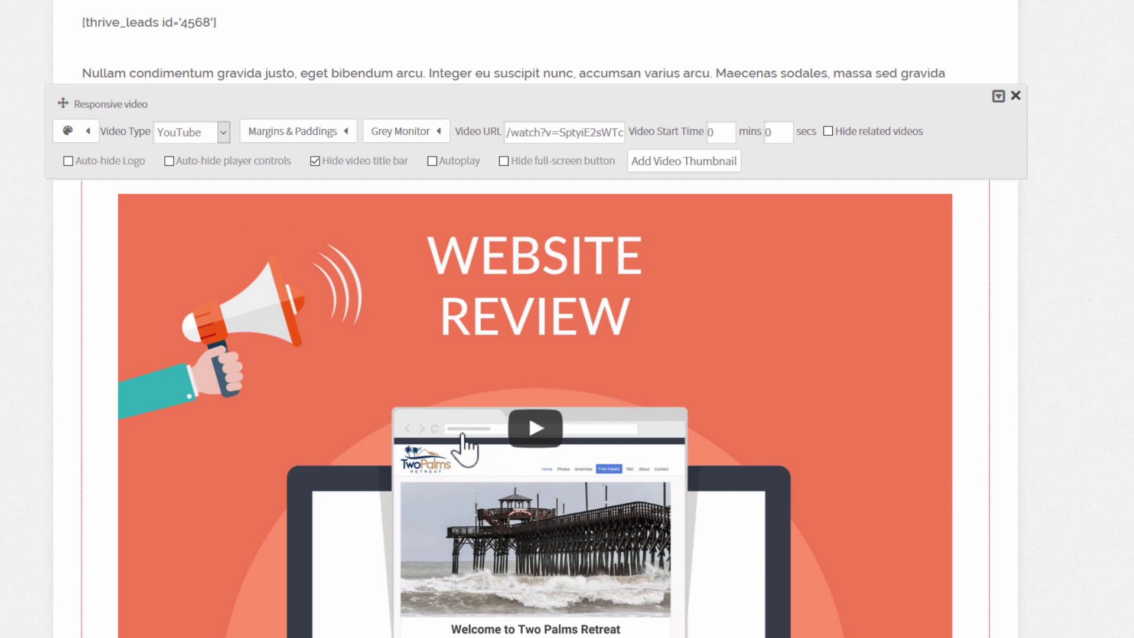
scroll(975, 203, down, 5)
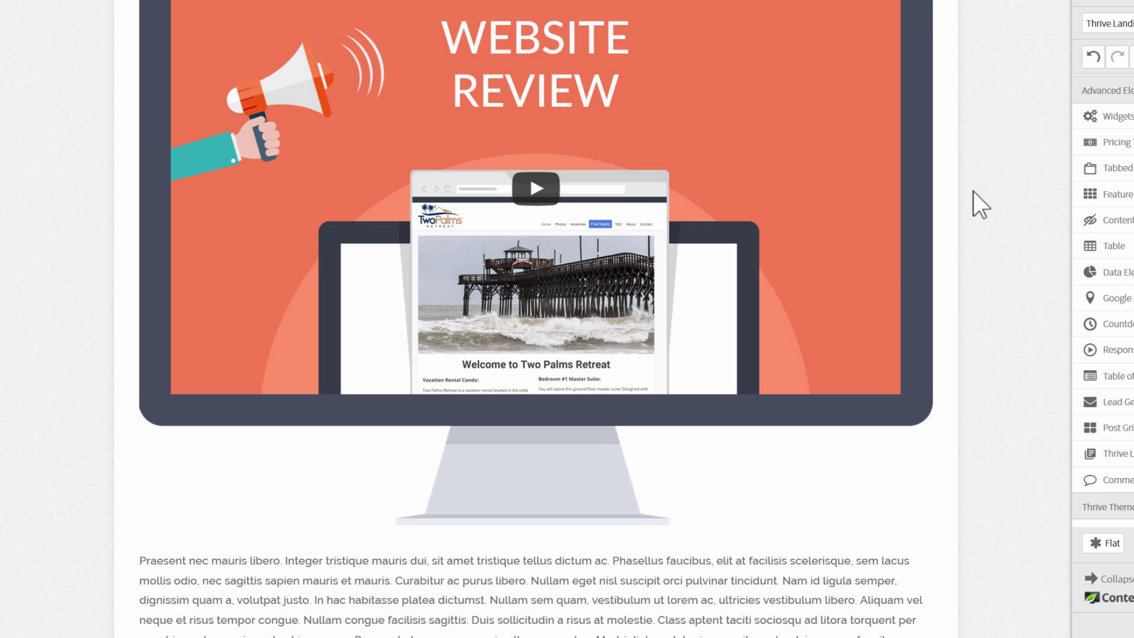
scroll(767, 303, up, 2)
scroll(343, 136, up, 1)
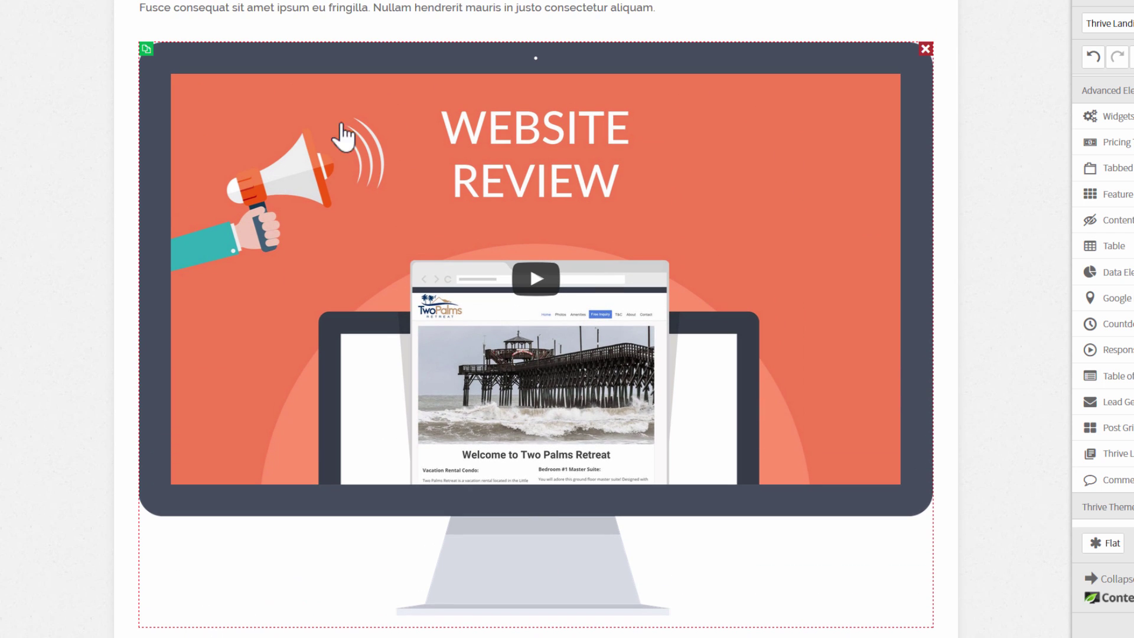
click(328, 168)
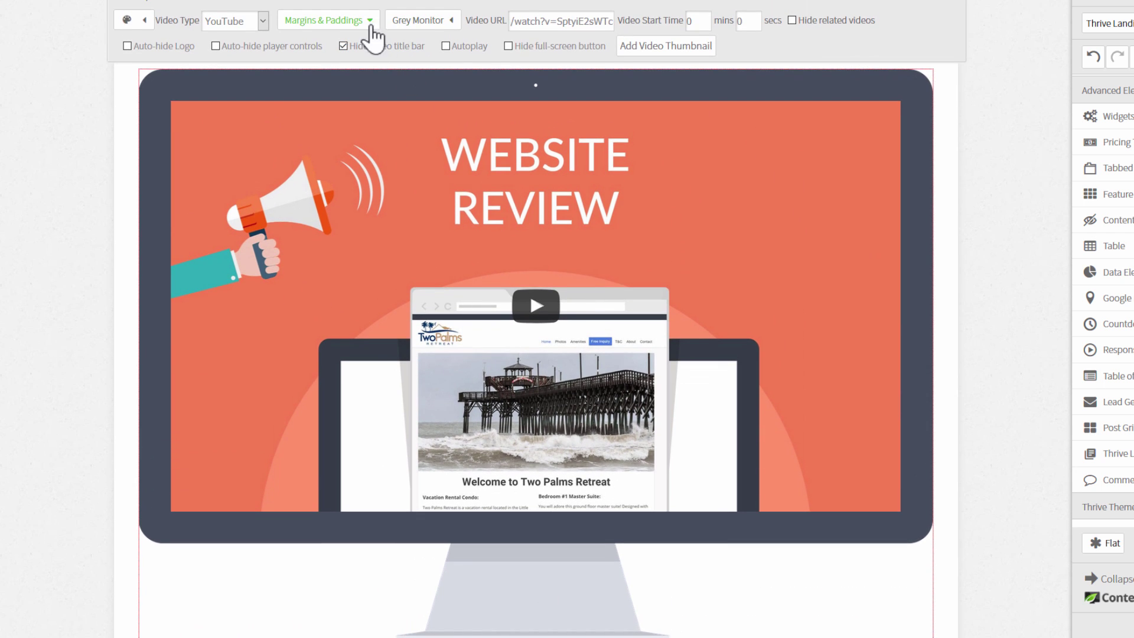
click(418, 20)
click(650, 295)
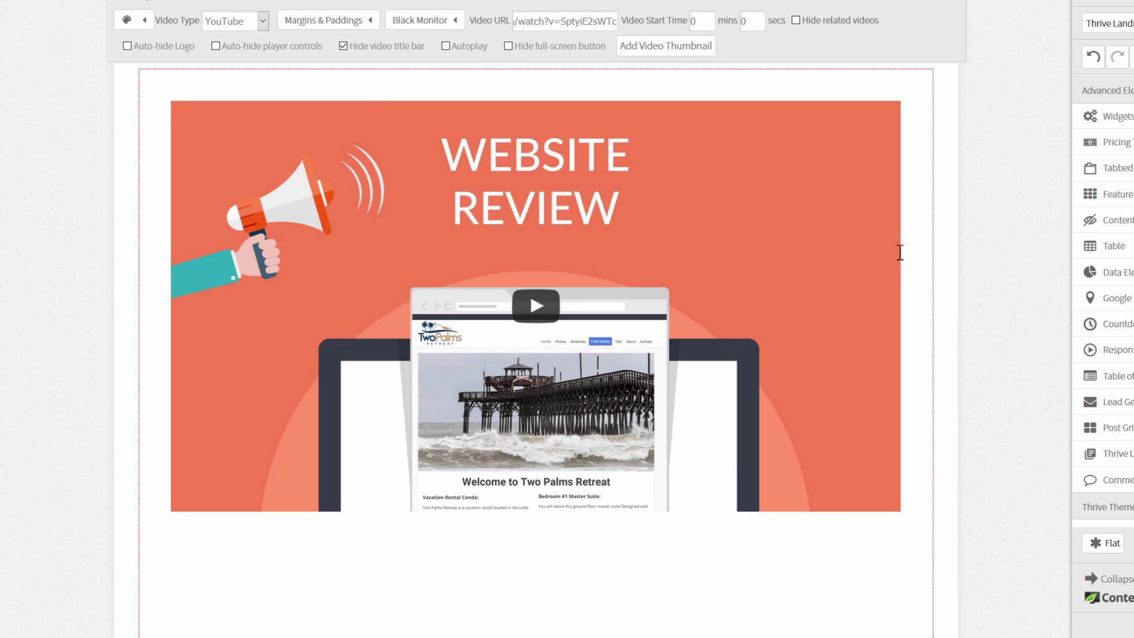
scroll(978, 206, down, 1)
scroll(976, 205, down, 3)
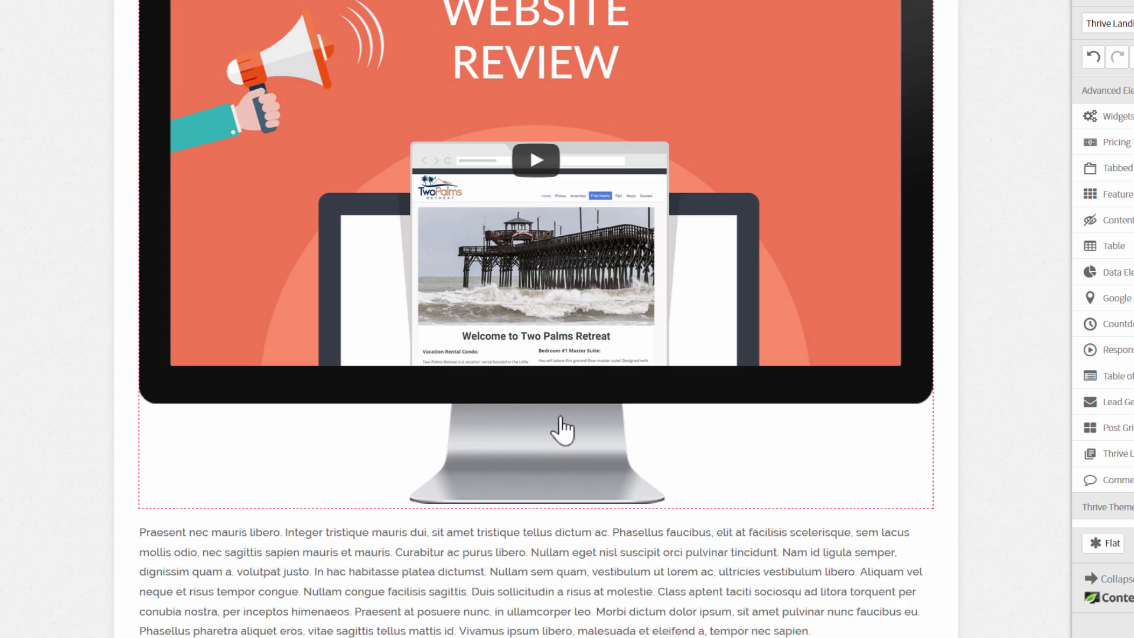
scroll(562, 425, up, 3)
scroll(633, 304, down, 1)
scroll(568, 266, down, 1)
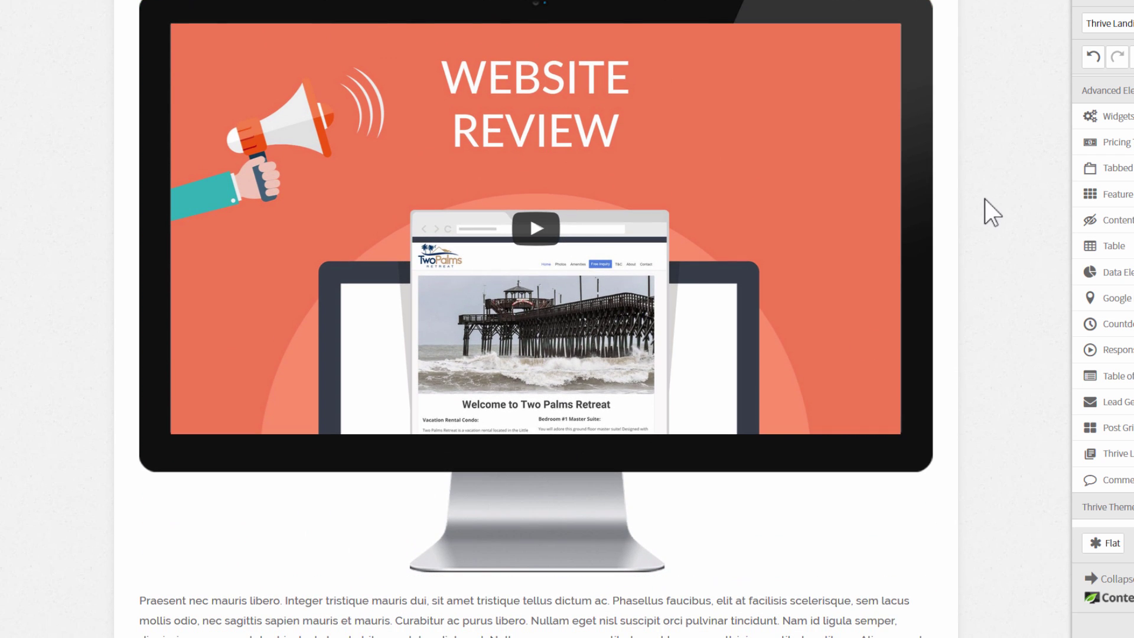
scroll(462, 329, up, 1)
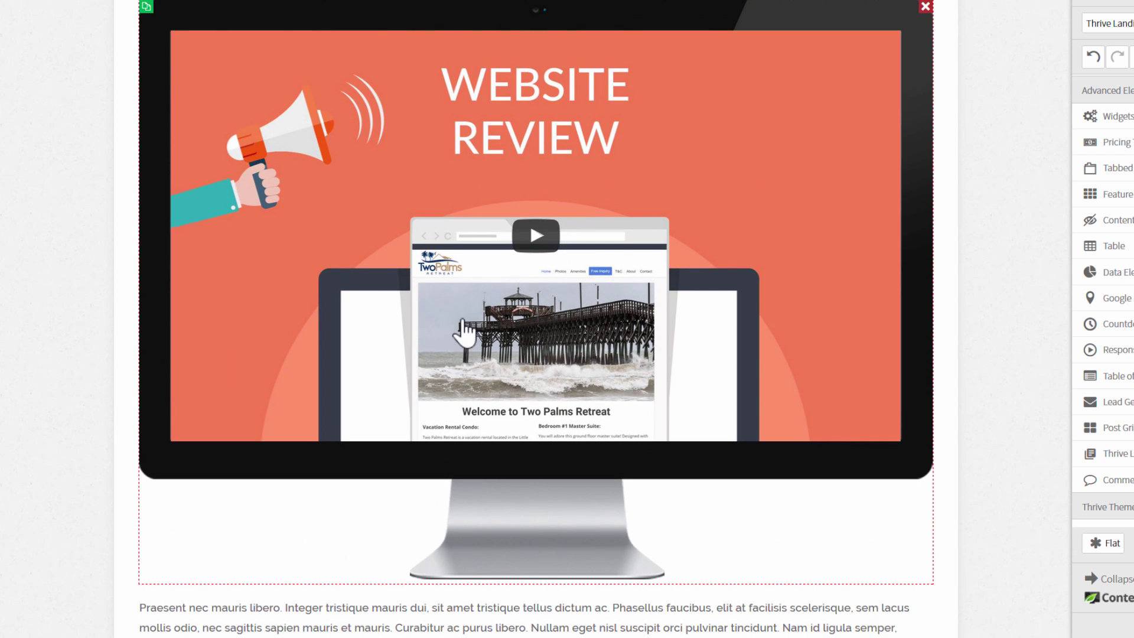
scroll(463, 331, up, 2)
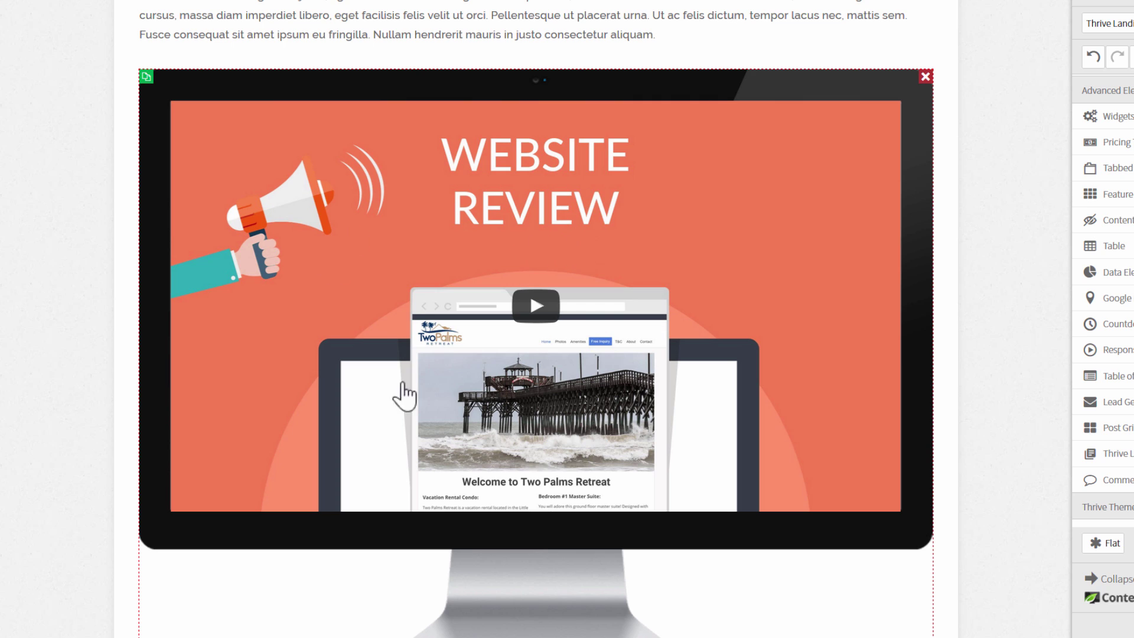
Step: Try a black tablet frame on the video, then settle on a white tablet frame
click(542, 204)
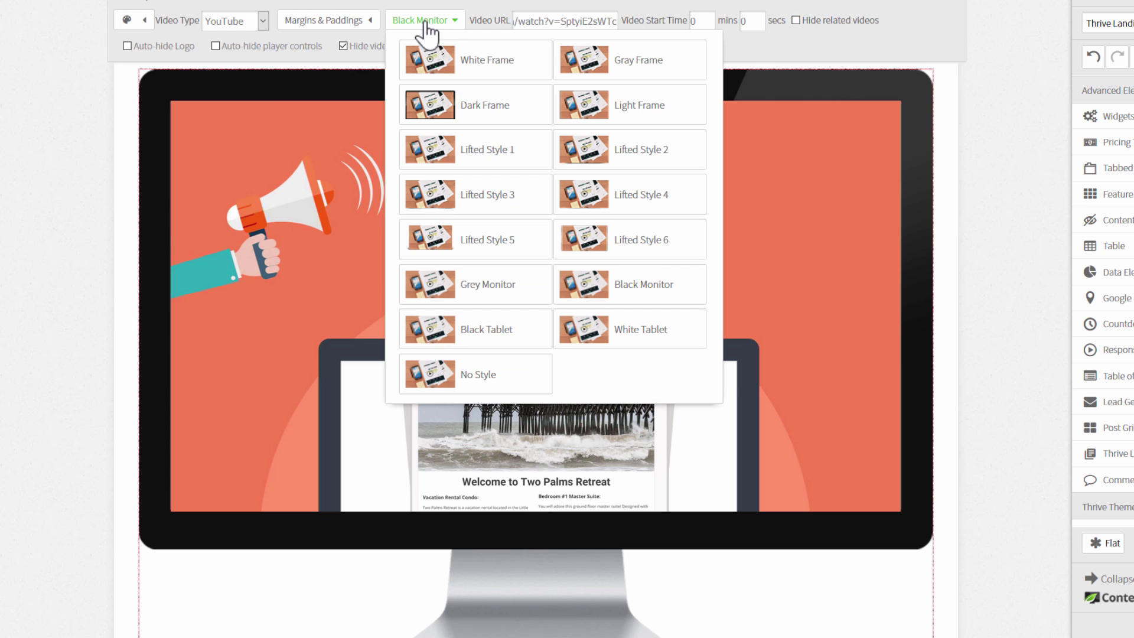
click(463, 337)
click(1004, 174)
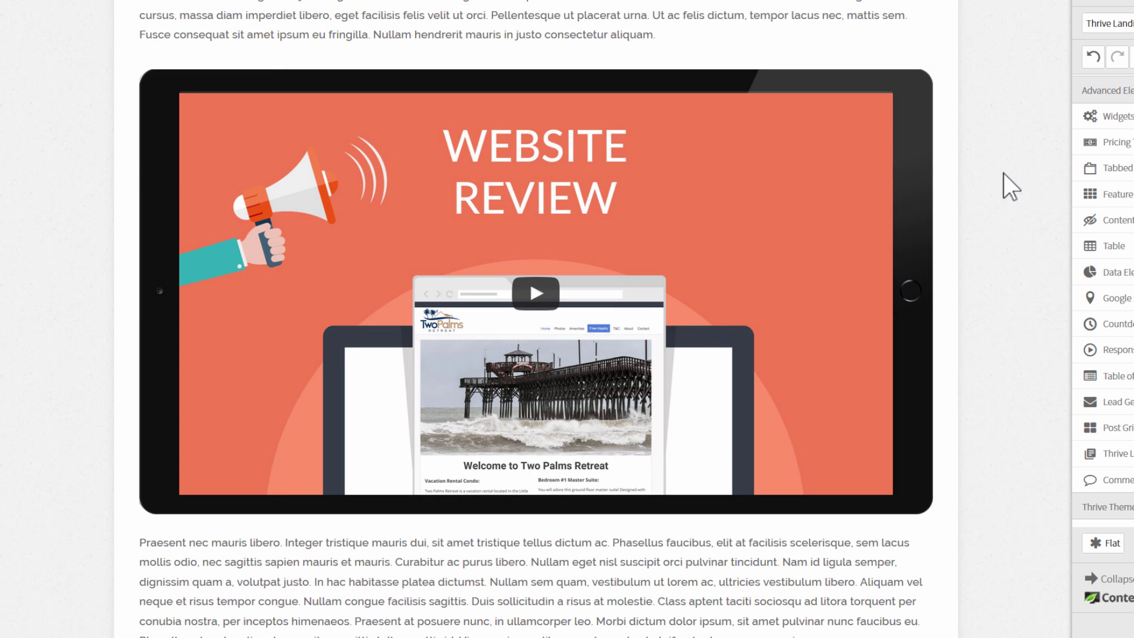
scroll(999, 151, down, 1)
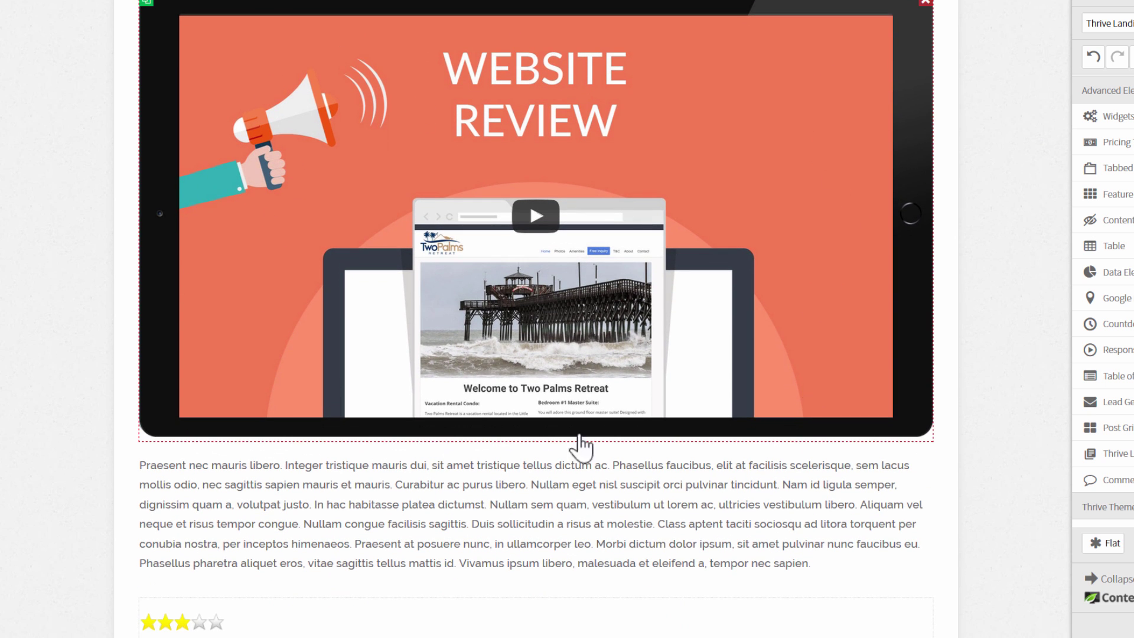
scroll(987, 212, up, 1)
click(470, 177)
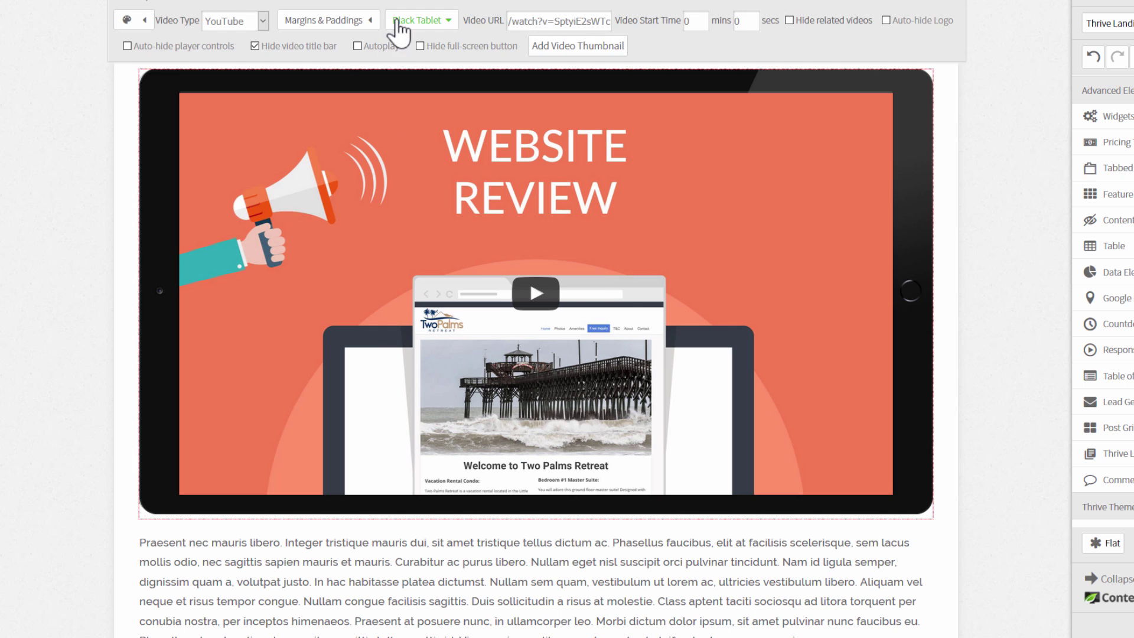
click(399, 23)
click(660, 330)
click(1012, 292)
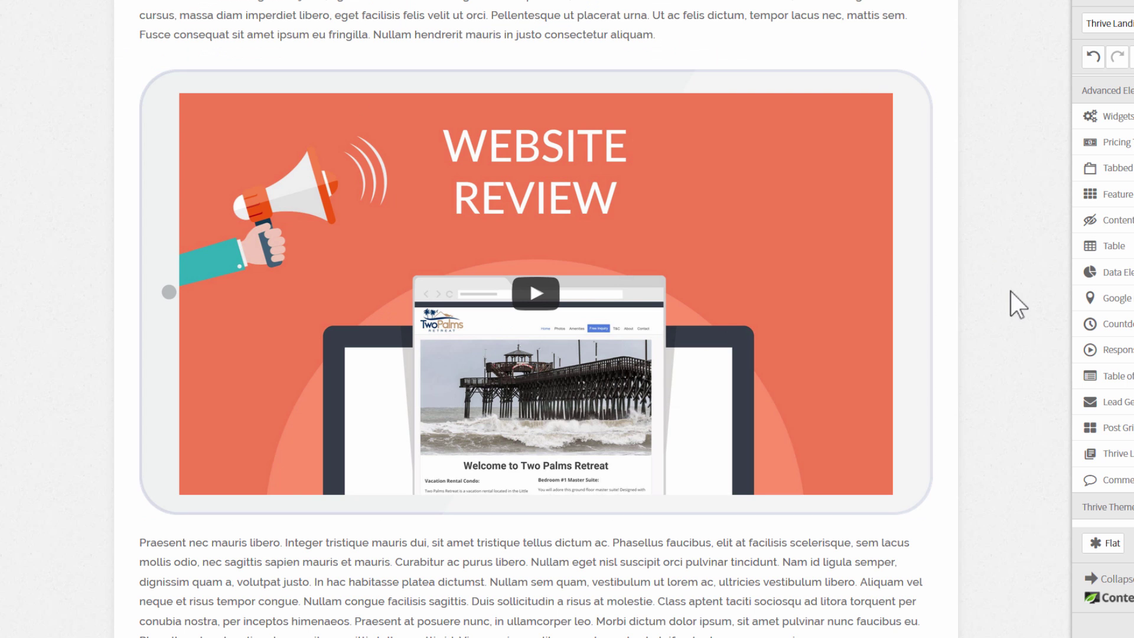
Step: Check the video source list and keep YouTube as the source
click(919, 347)
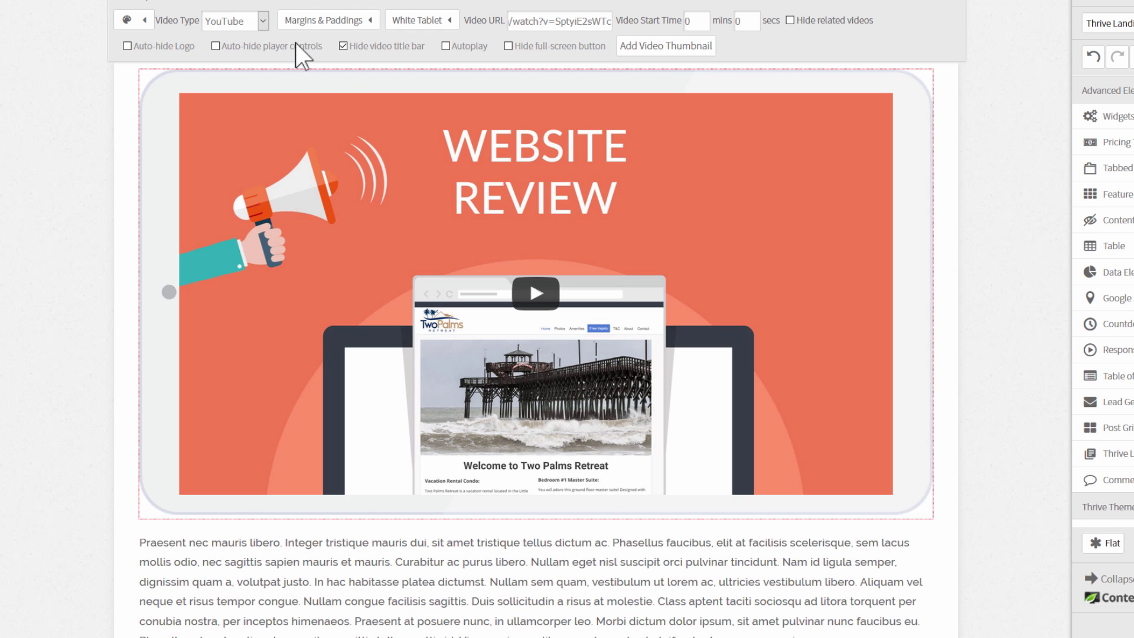
click(260, 22)
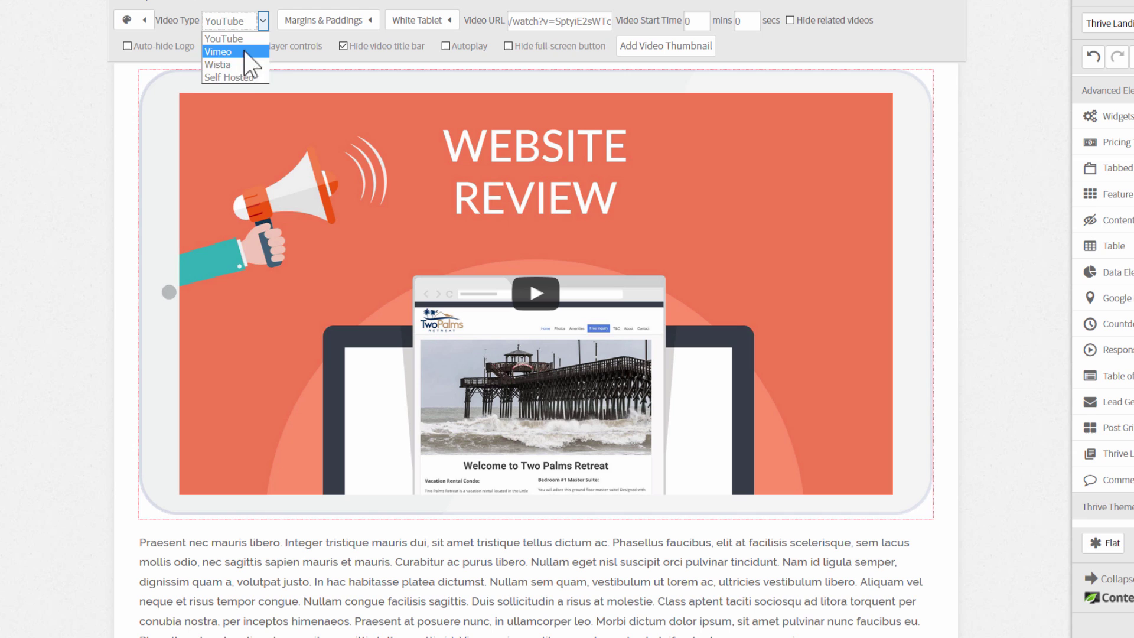
click(468, 5)
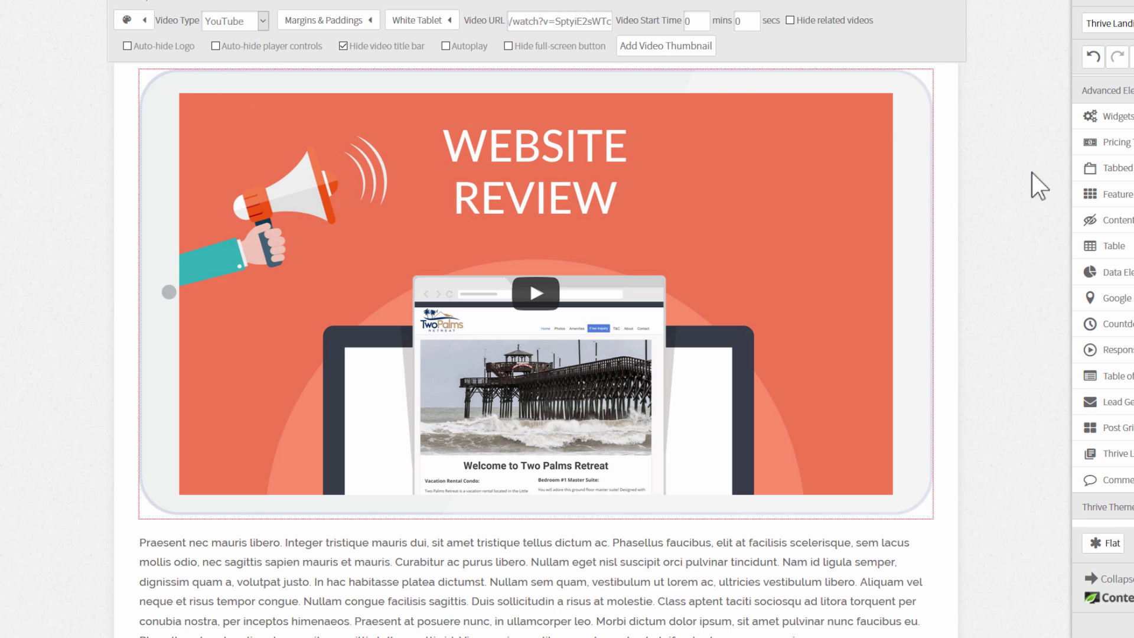
Step: Add an empty content container above the video and move the video into it
click(1009, 189)
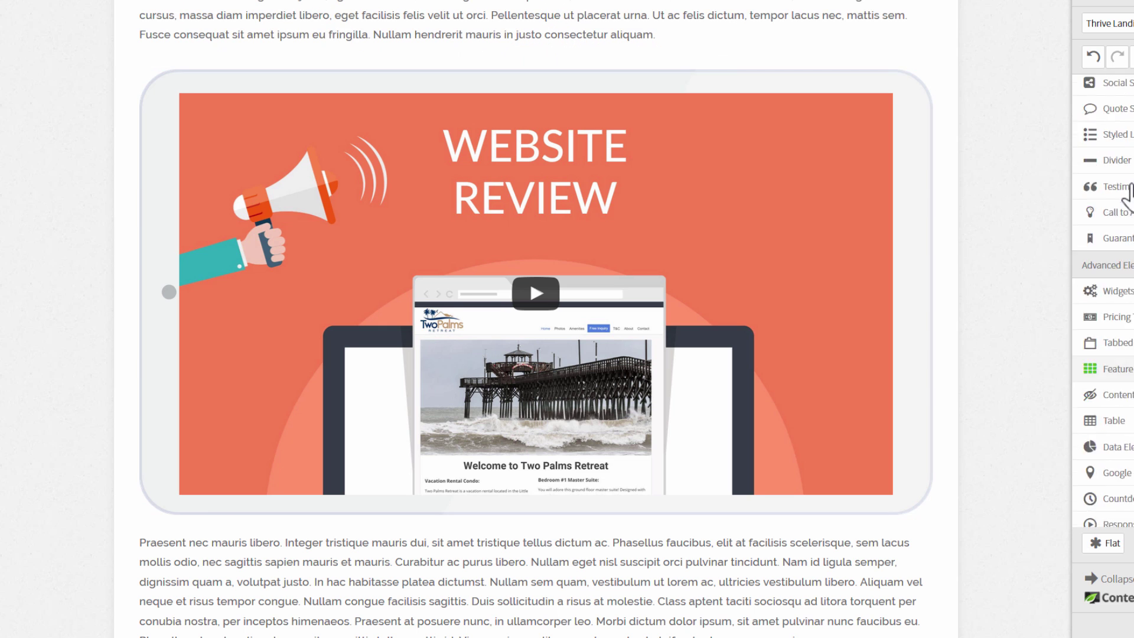
scroll(1103, 213, up, 5)
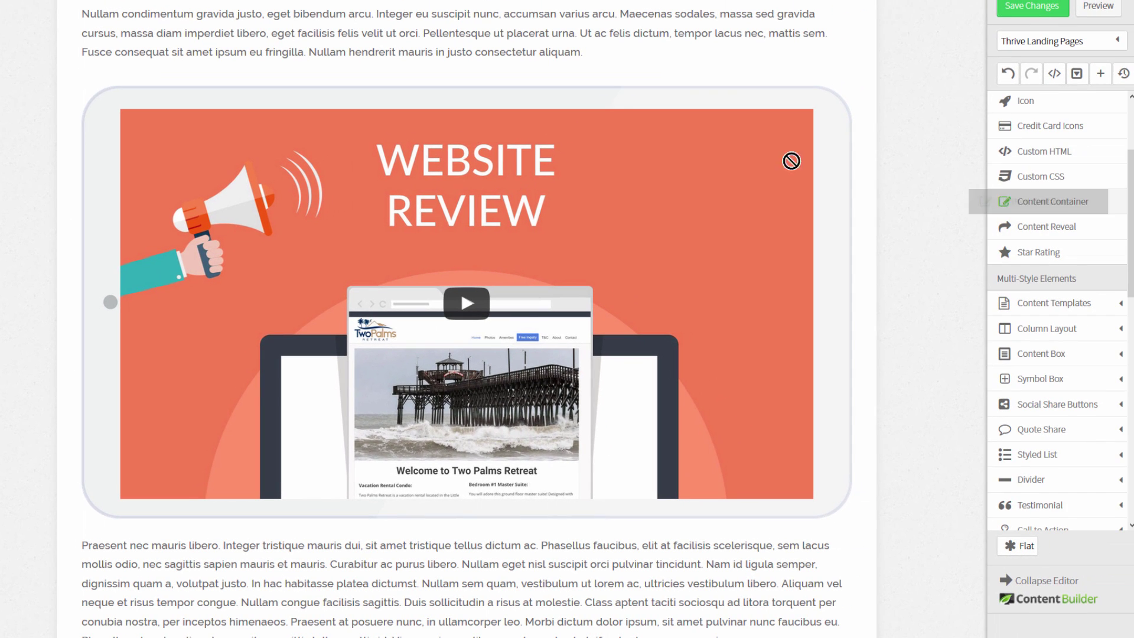
drag(1060, 208, 549, 86)
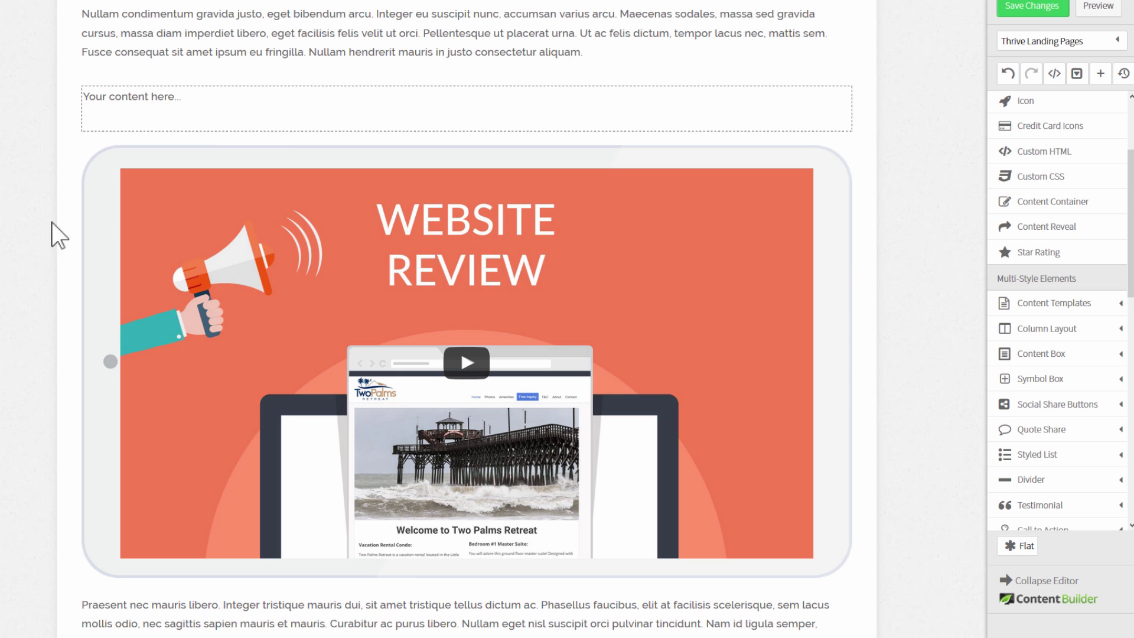
drag(152, 182, 190, 99)
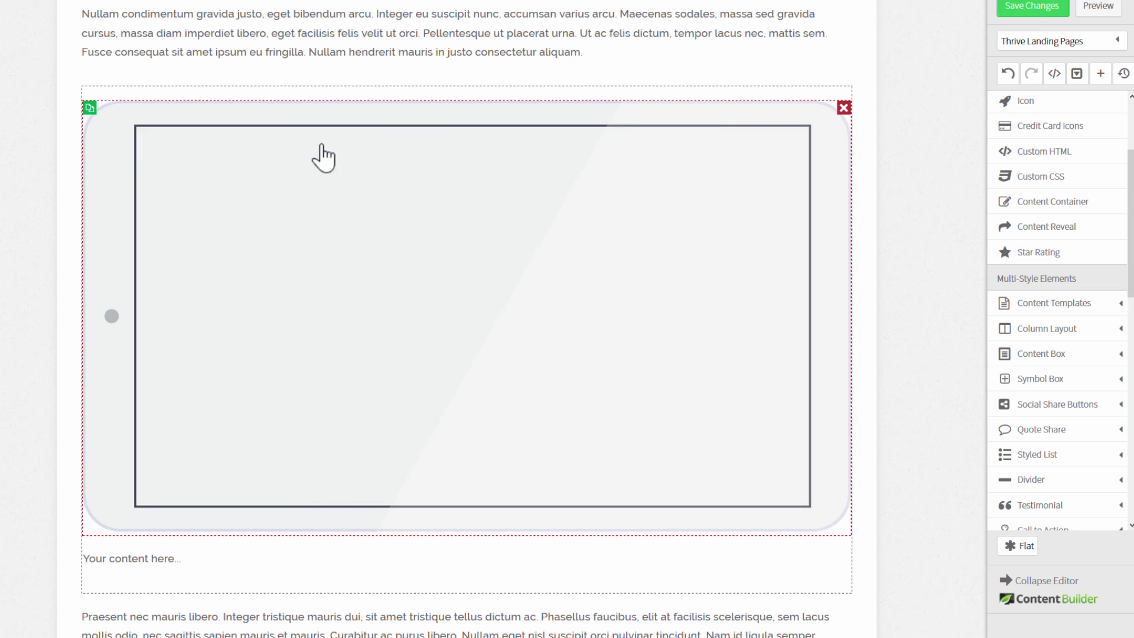
scroll(106, 168, down, 1)
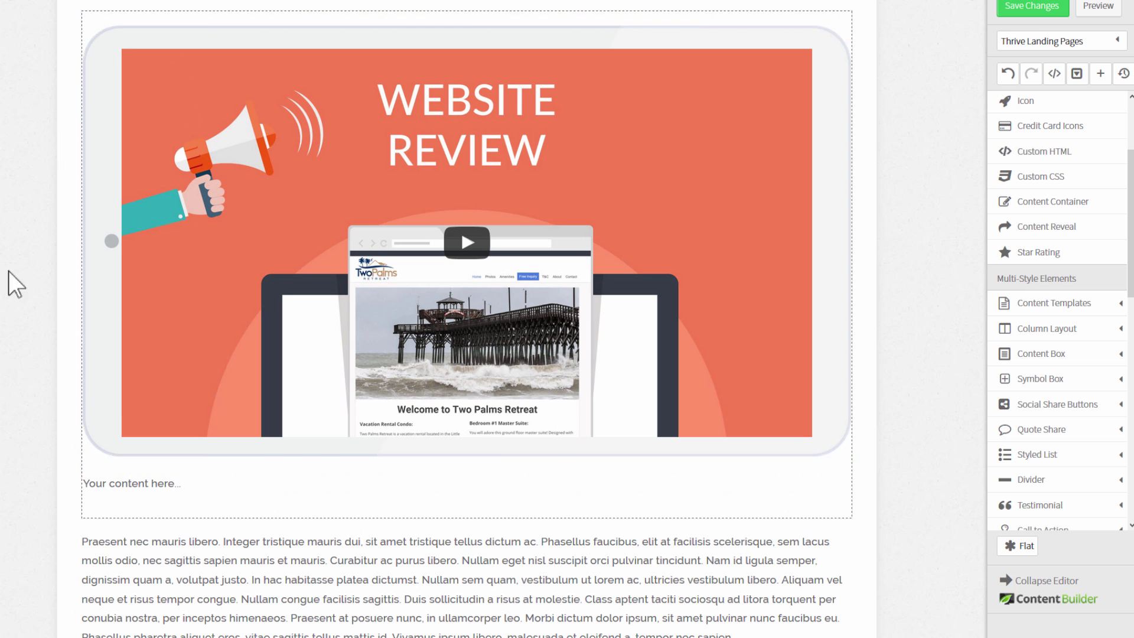
Step: Shrink the content container's max-width to a centred column about half as wide
mouse_move(178, 496)
click(168, 516)
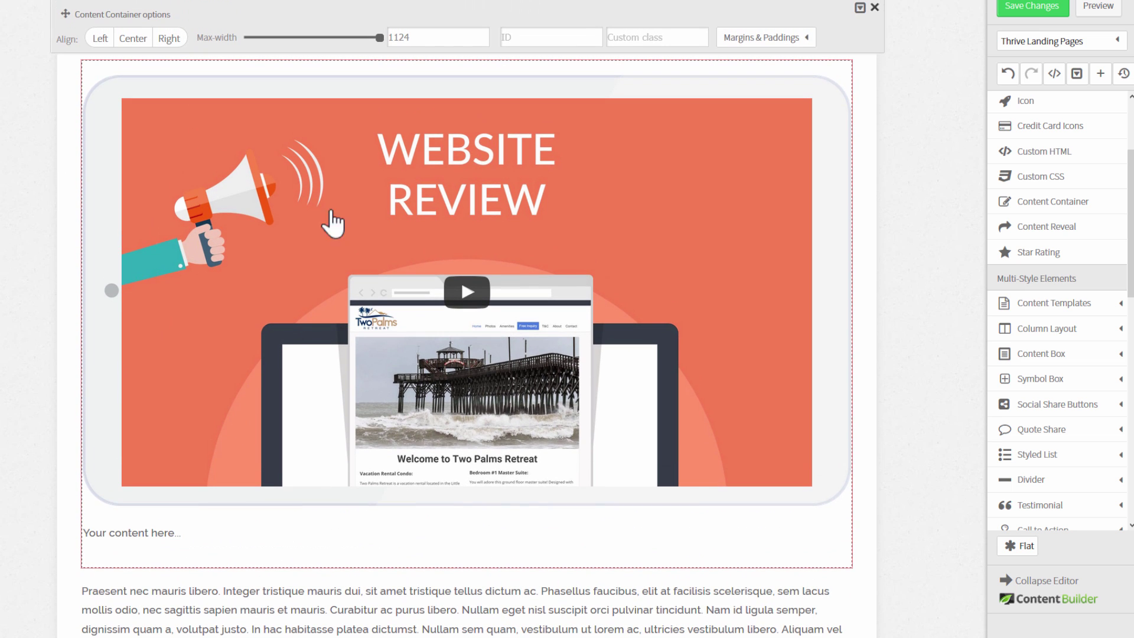
drag(378, 38, 308, 36)
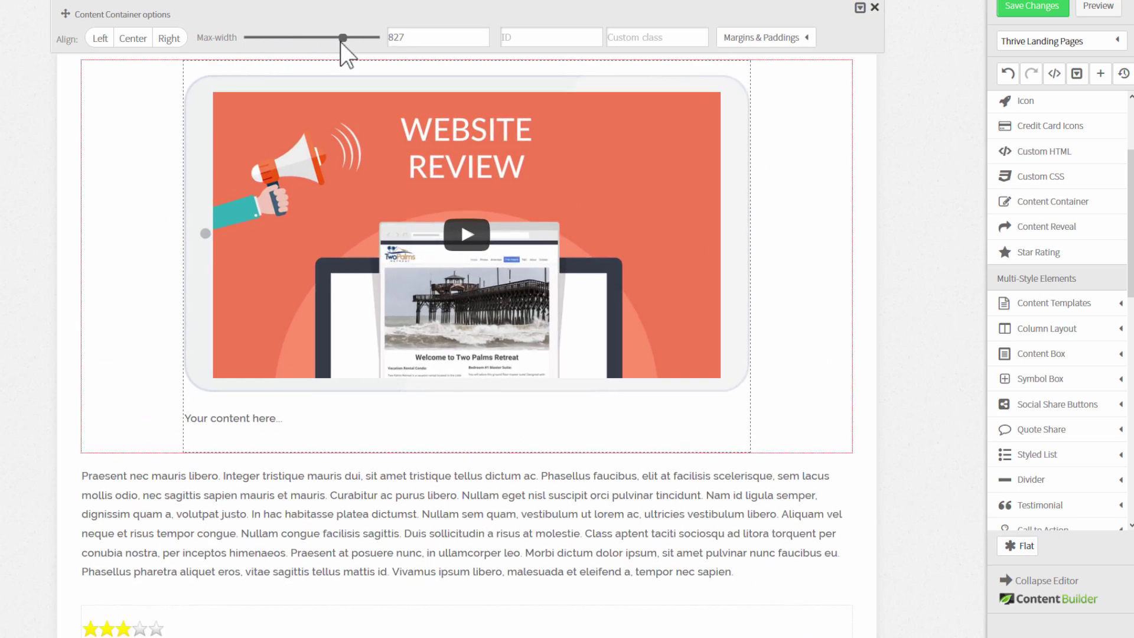
mouse_move(307, 36)
mouse_down()
mouse_move(278, 58)
mouse_move(317, 49)
mouse_up()
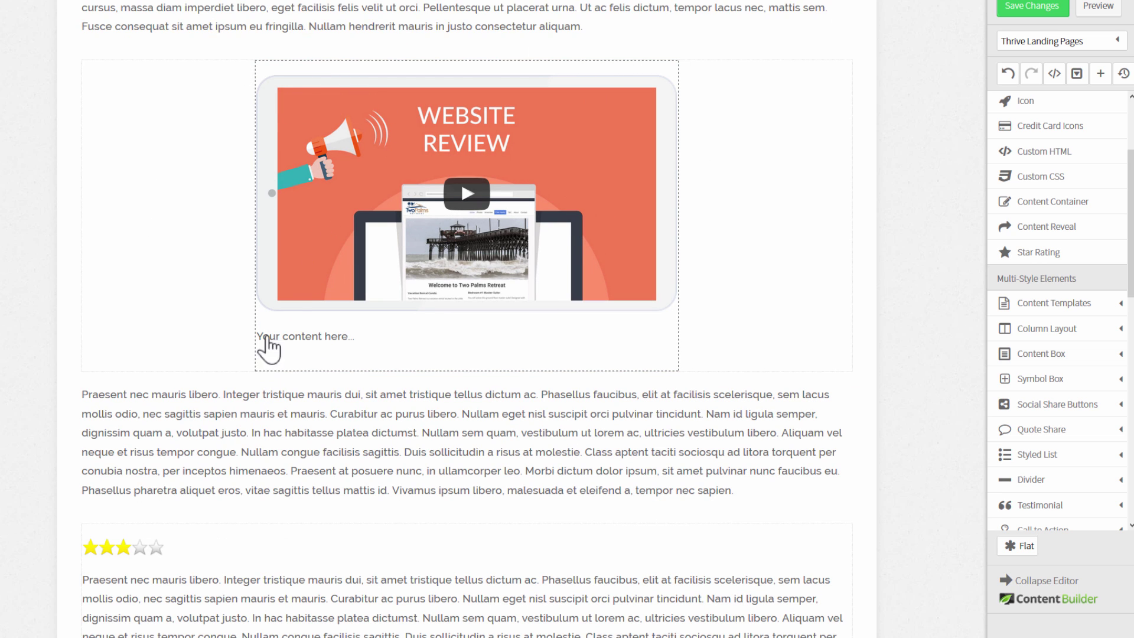
Step: Give the video inside the container a grey monitor frame
click(302, 172)
click(352, 36)
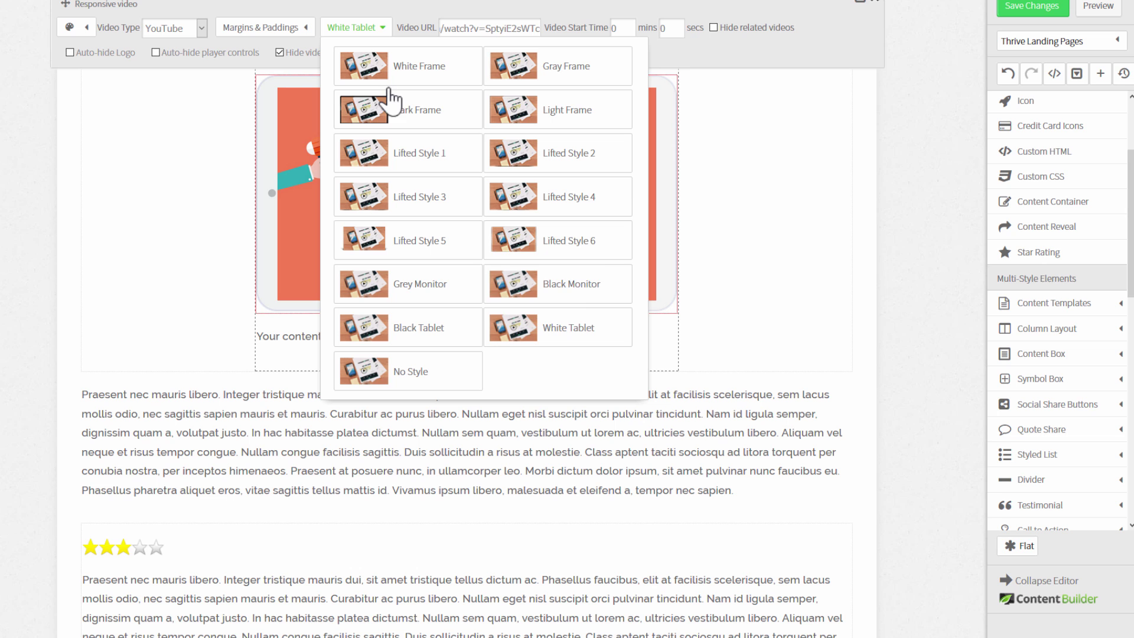
click(430, 285)
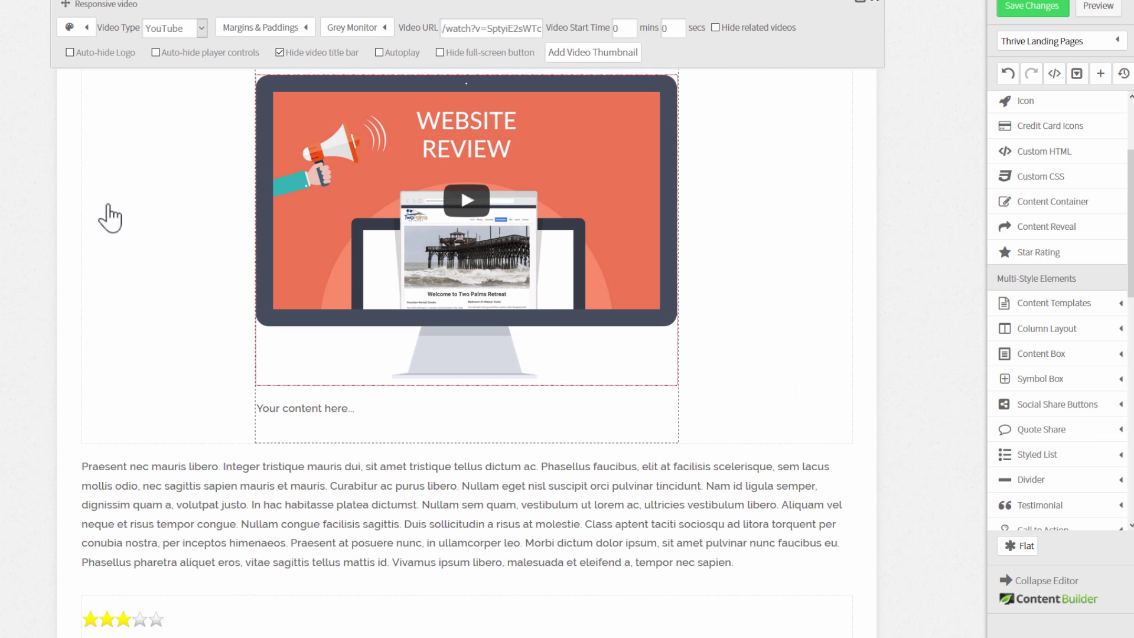
Step: Narrow the content container slightly to about 604 around the monitor
click(151, 199)
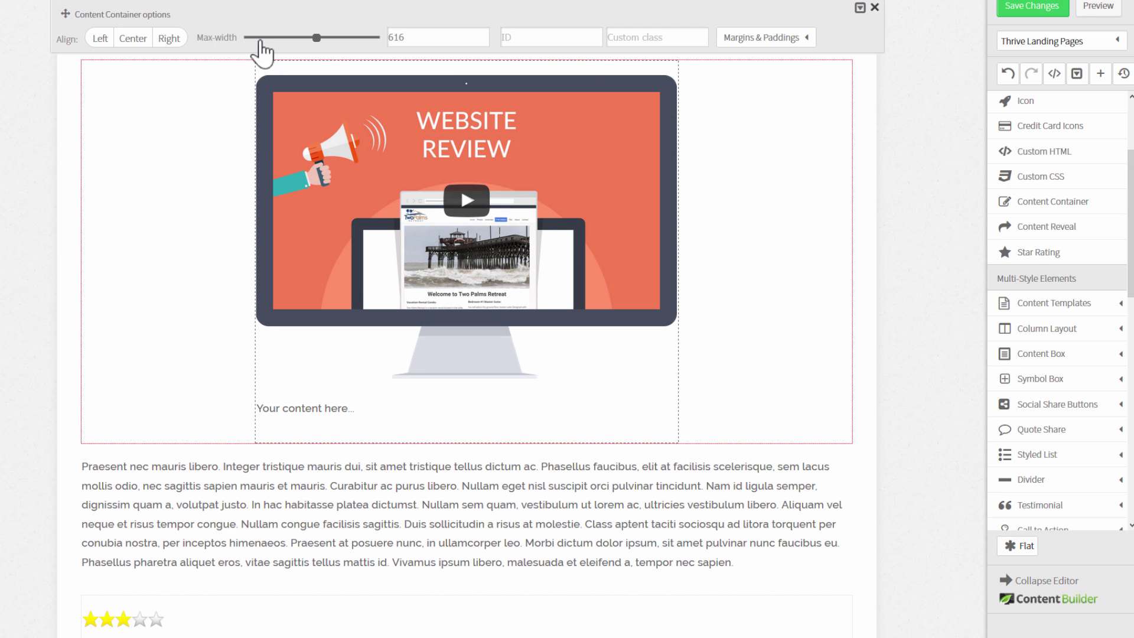
drag(319, 39, 313, 41)
click(911, 218)
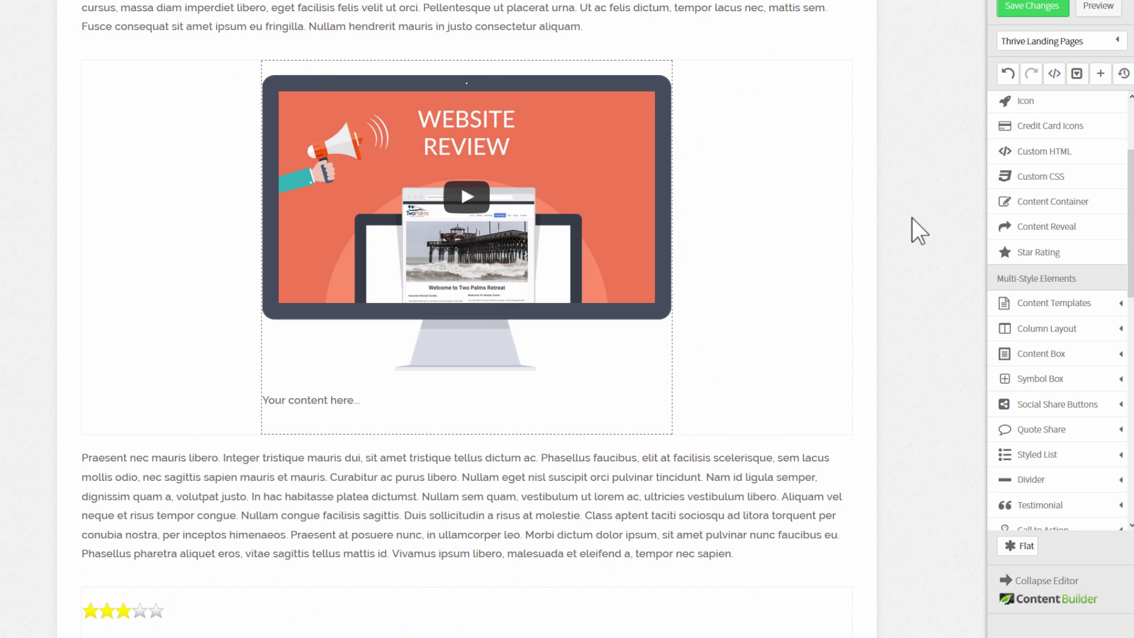